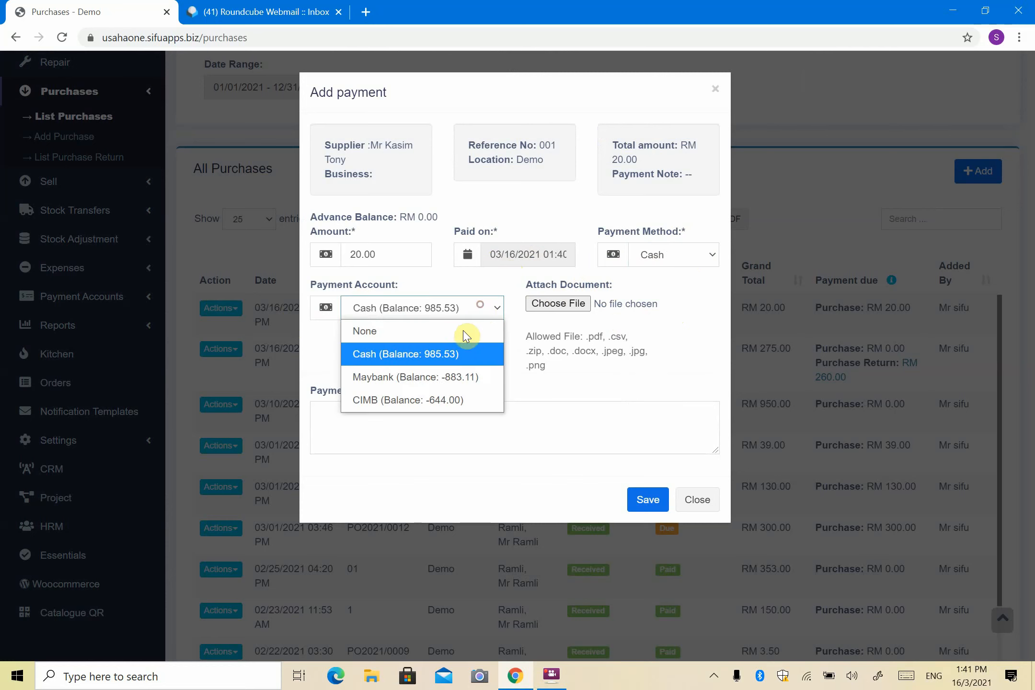
Assign the RM 20.00 cash payment to the Cash payment account and save it
{"action": "left_click", "coordinate": [457, 376]}
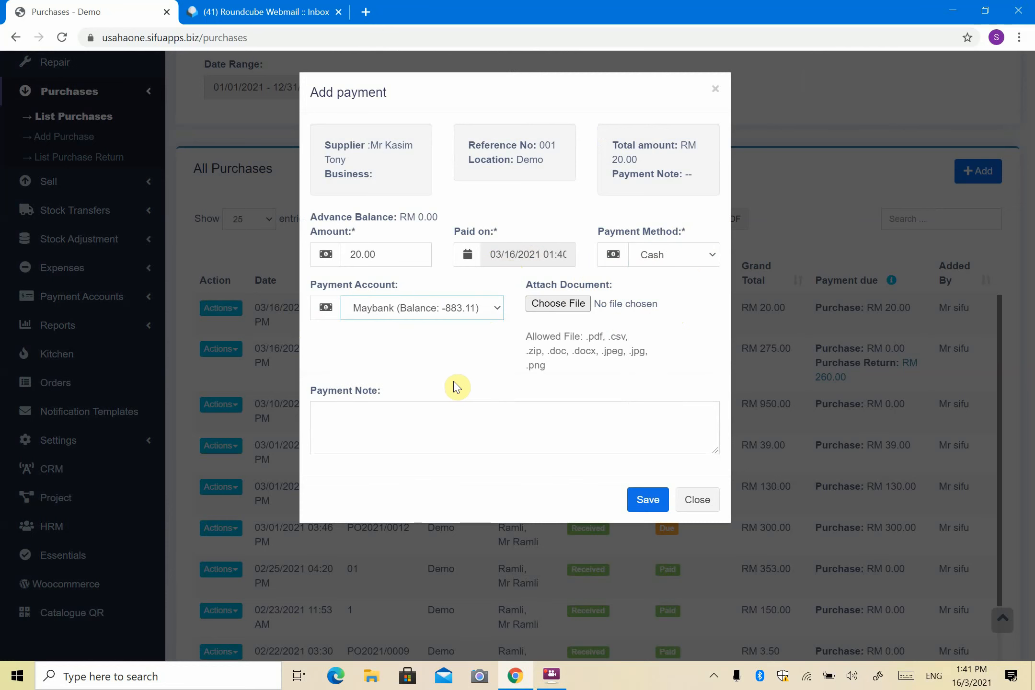
{"action": "left_click", "coordinate": [452, 311]}
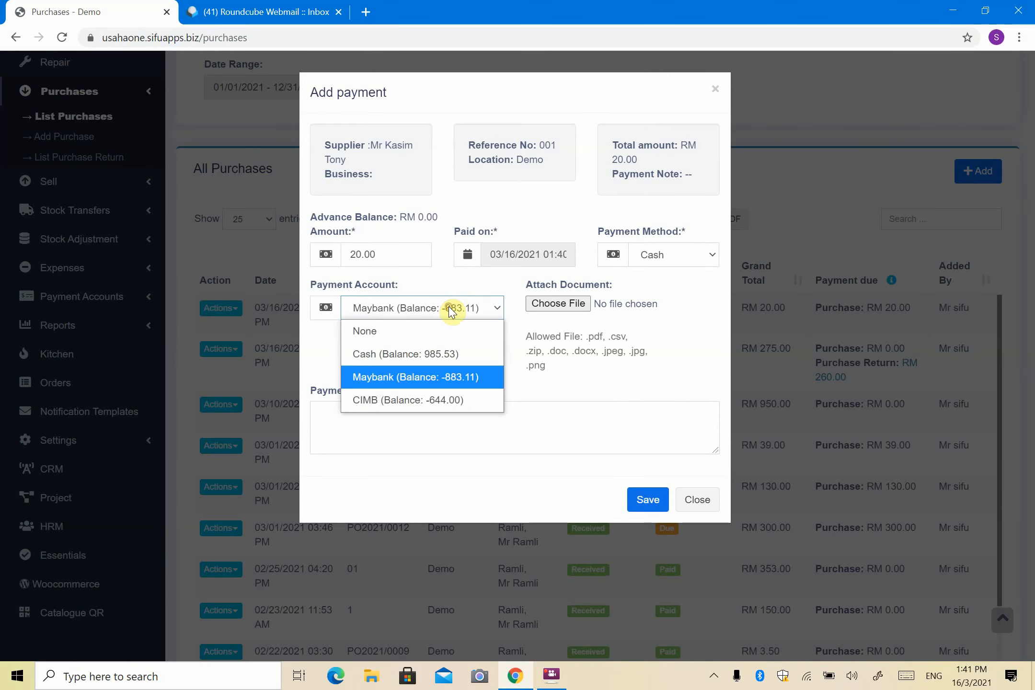
{"action": "left_click", "coordinate": [453, 354]}
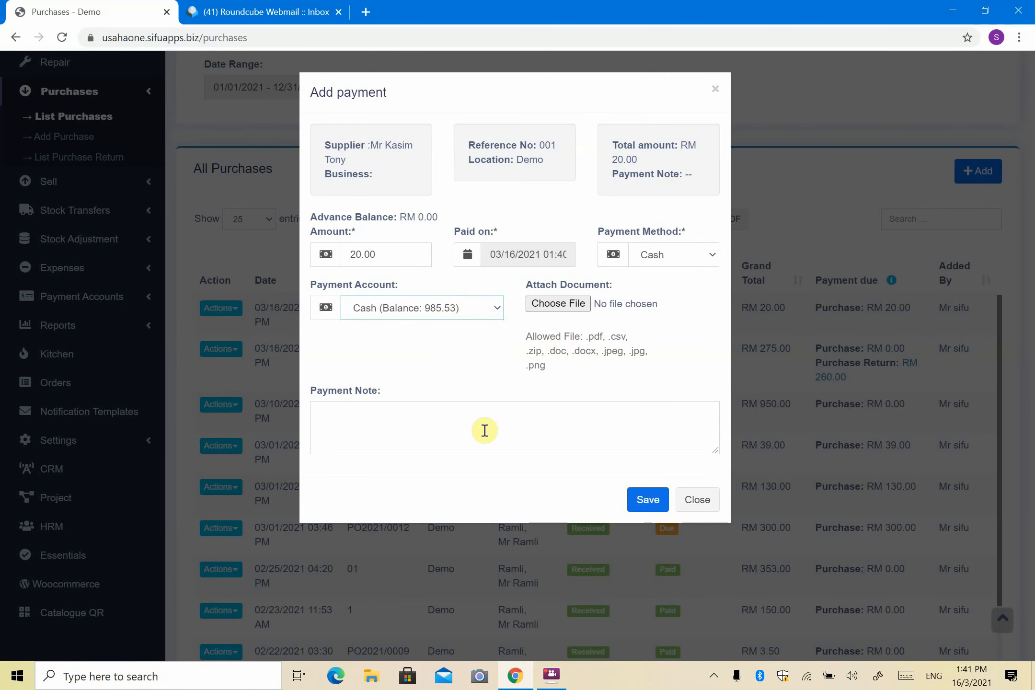
{"action": "left_click", "coordinate": [648, 501]}
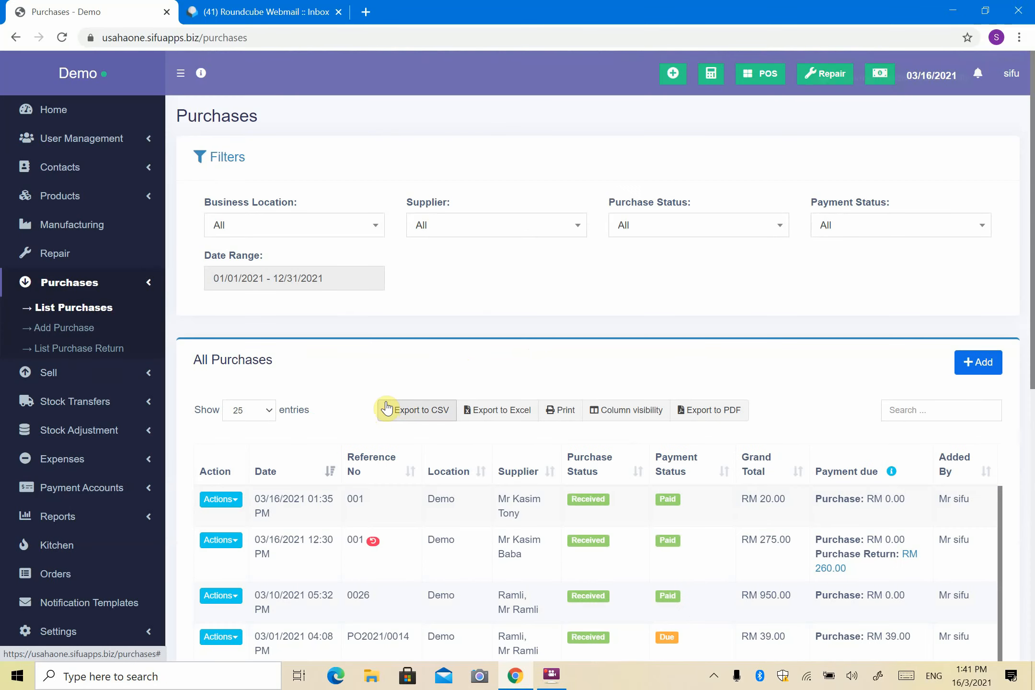
Start a purchase return for the newest purchase, using the parent purchase's reference number as the return's reference number
{"action": "scroll", "coordinate": [378, 411], "scroll_direction": "down", "scroll_amount": 2}
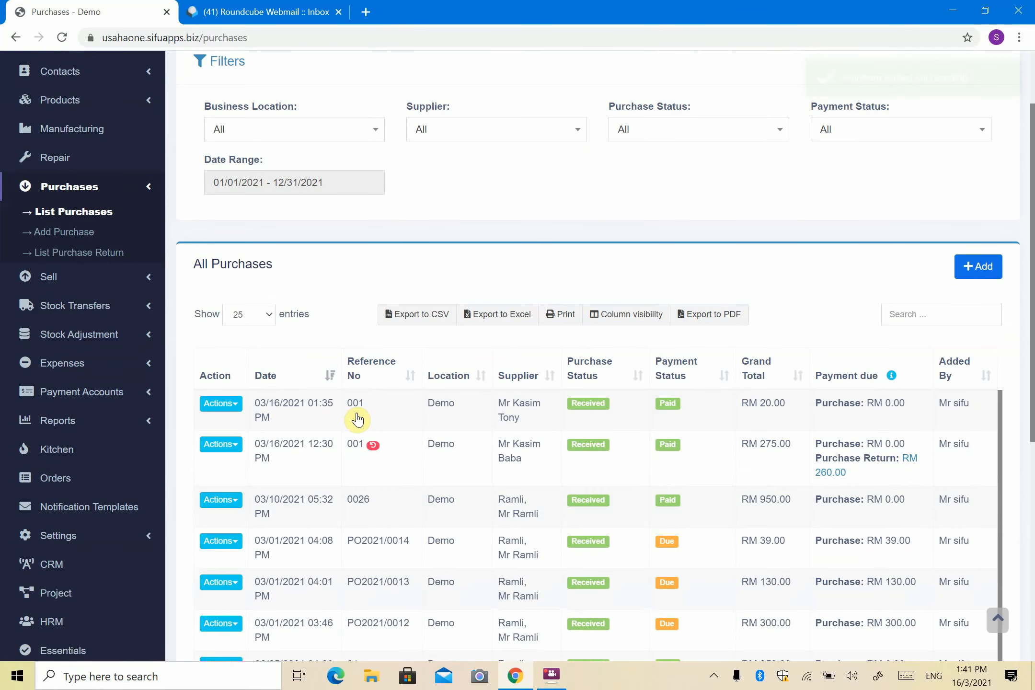
{"action": "left_click", "coordinate": [221, 408]}
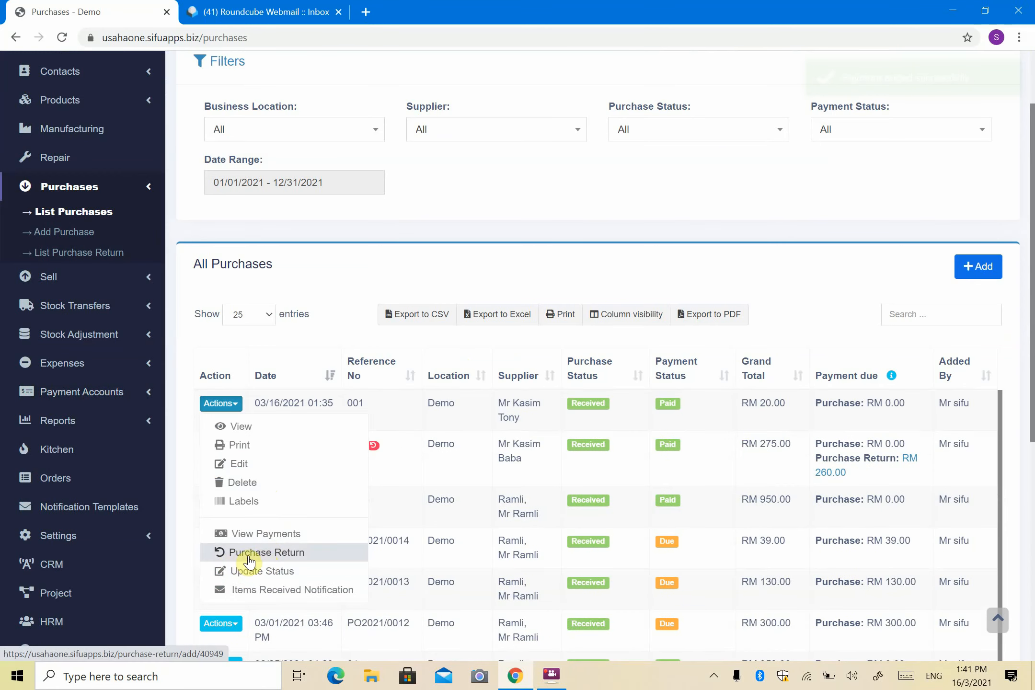
{"action": "left_click", "coordinate": [249, 555]}
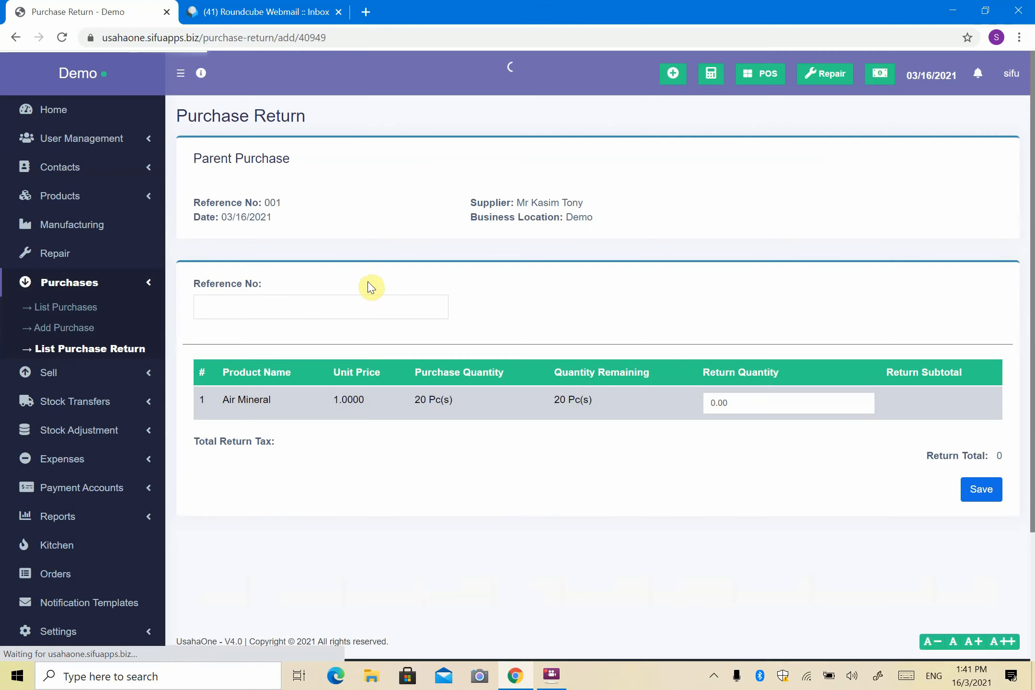
{"action": "left_click", "coordinate": [304, 311]}
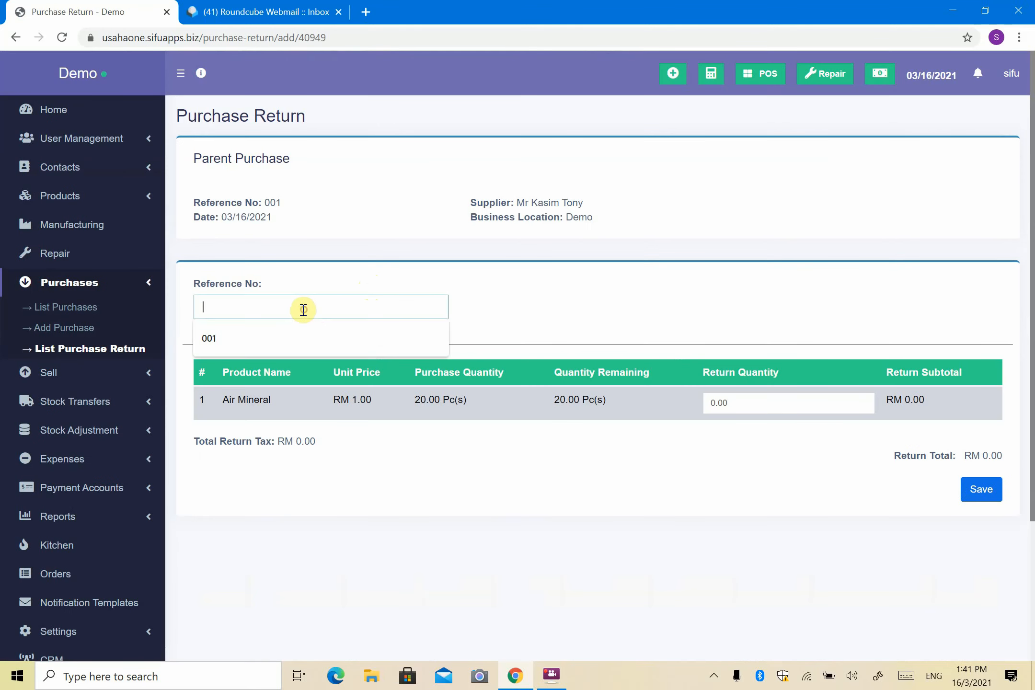
{"action": "left_click", "coordinate": [359, 262]}
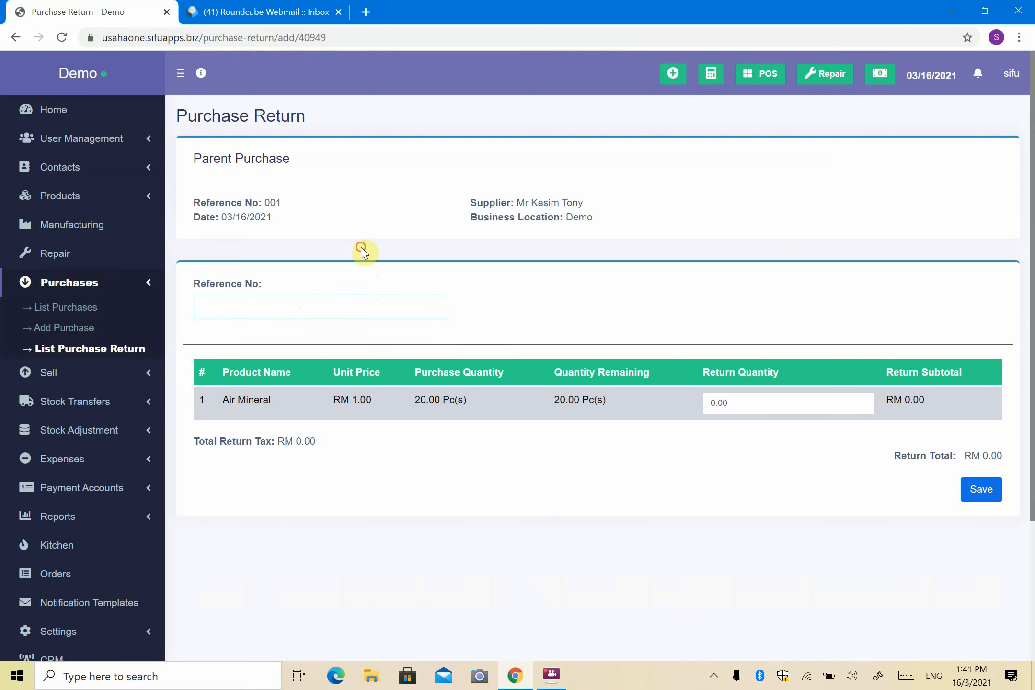
{"action": "double_click", "coordinate": [272, 203]}
{"action": "left_click", "coordinate": [329, 299]}
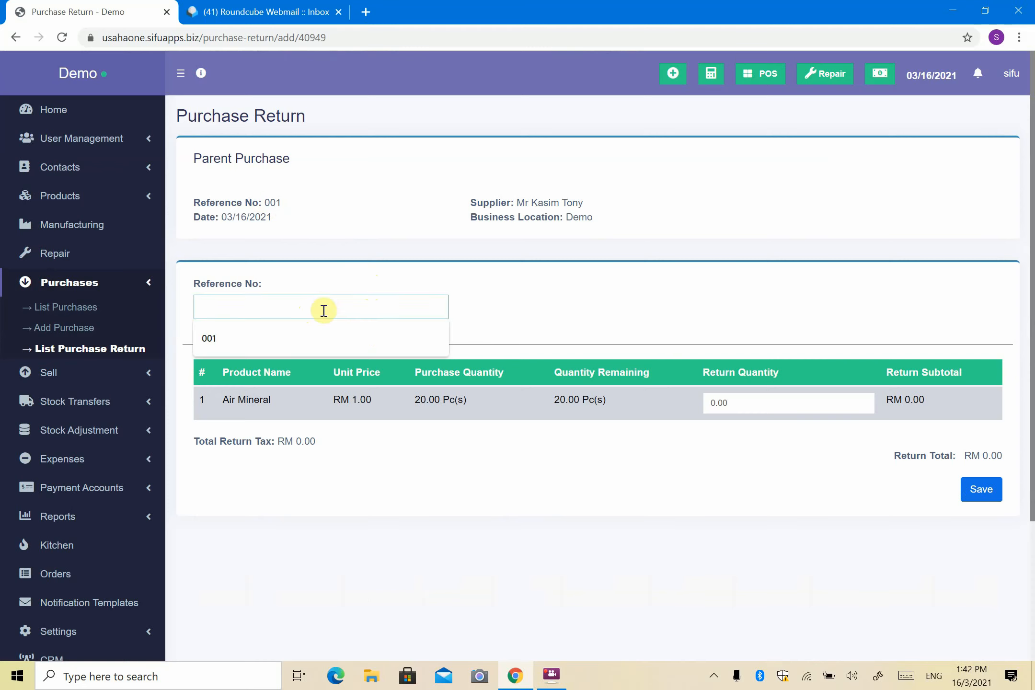
{"action": "left_click", "coordinate": [331, 338]}
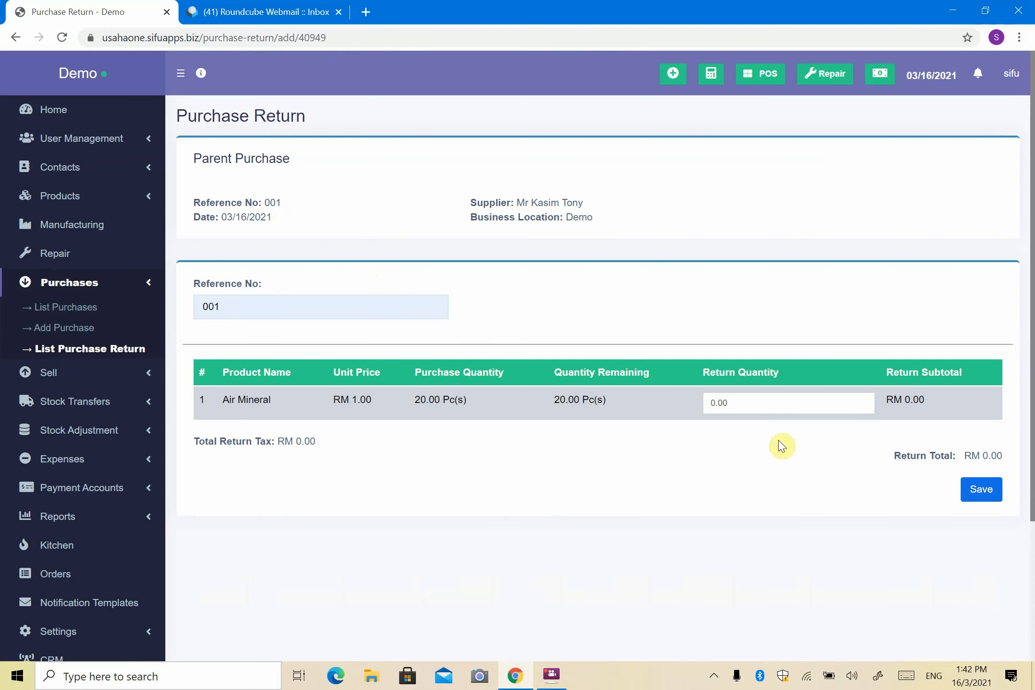
Set the Air Mineral return quantity to 10 and save the purchase return
{"action": "left_click", "coordinate": [754, 401]}
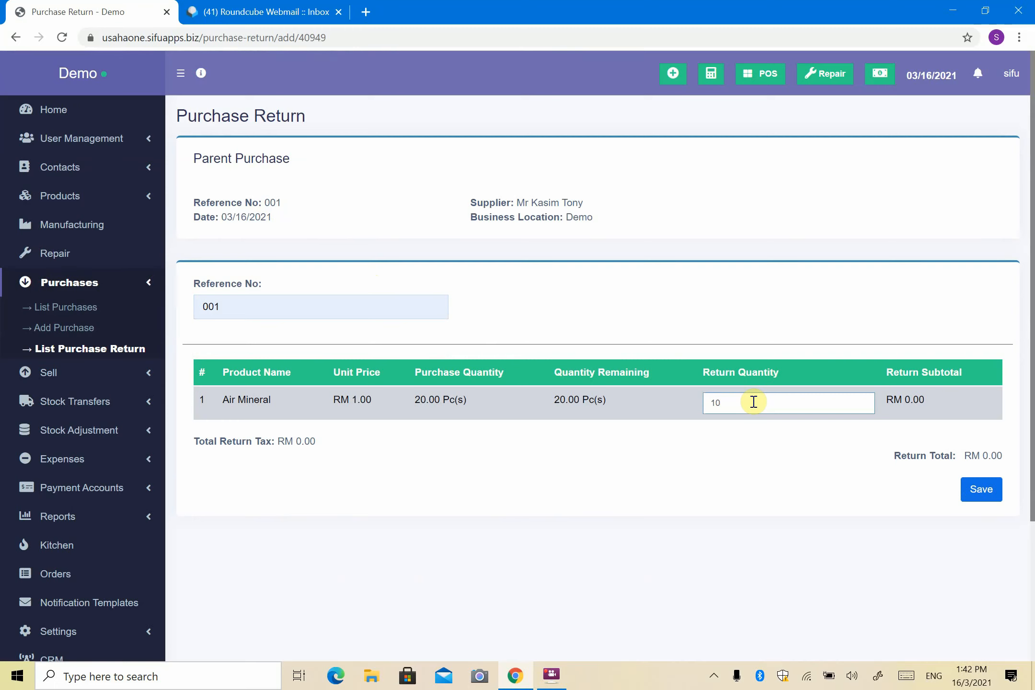
{"action": "left_click", "coordinate": [748, 450]}
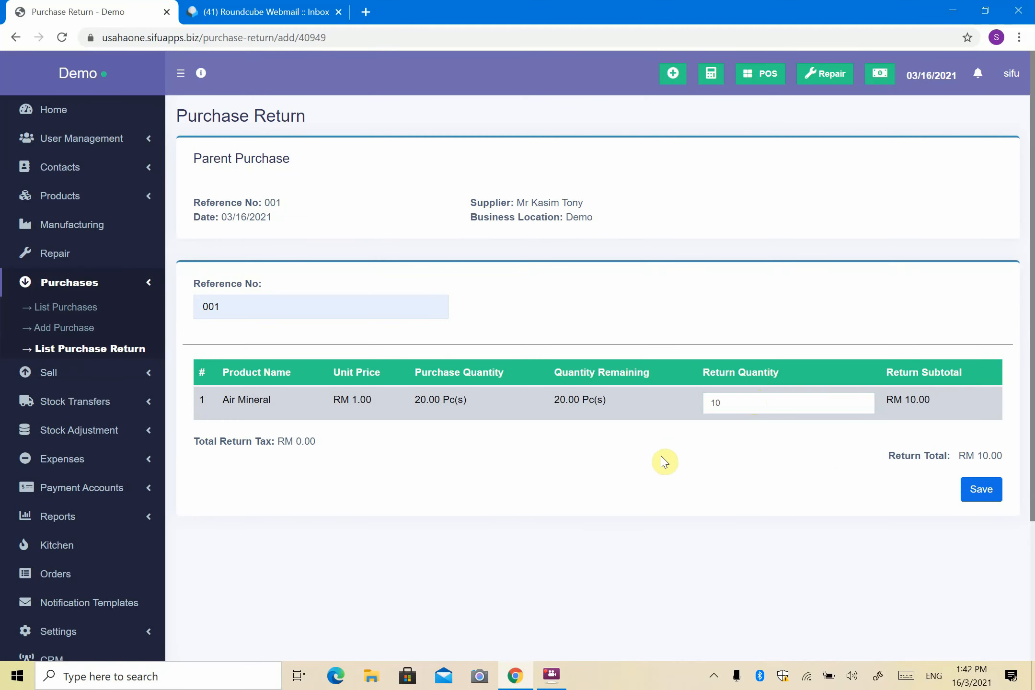
{"action": "left_click", "coordinate": [992, 496]}
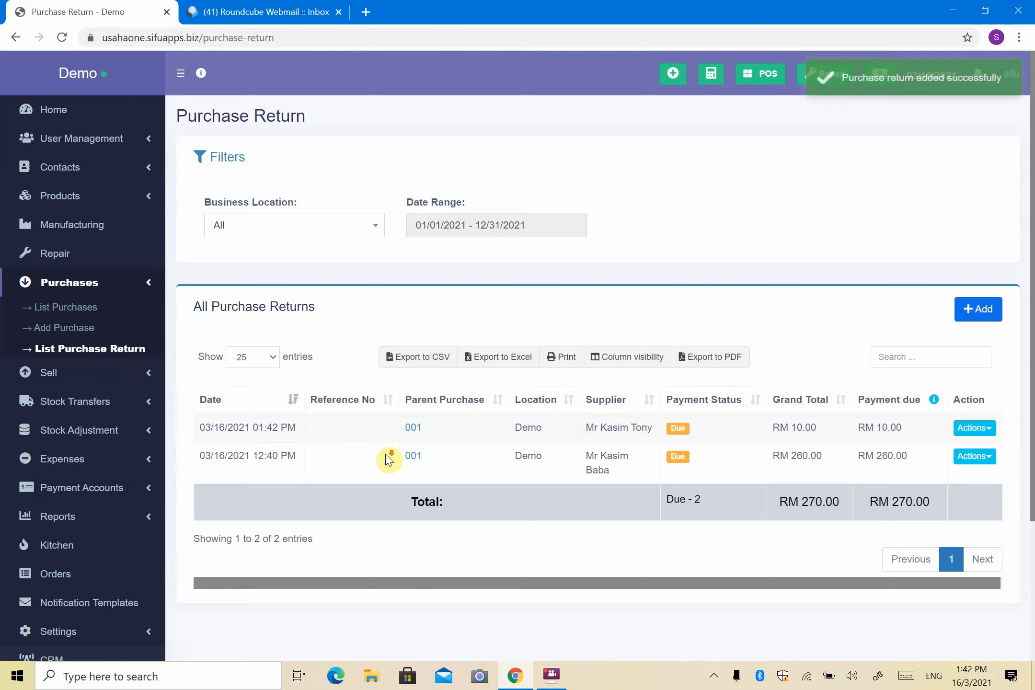
Add a RM 10.00 Bank Transfer payment through the Maybank account to the newest purchase return and save it
{"action": "scroll", "coordinate": [386, 455], "scroll_direction": "down", "scroll_amount": 3}
{"action": "scroll", "coordinate": [386, 453], "scroll_direction": "up", "scroll_amount": 3}
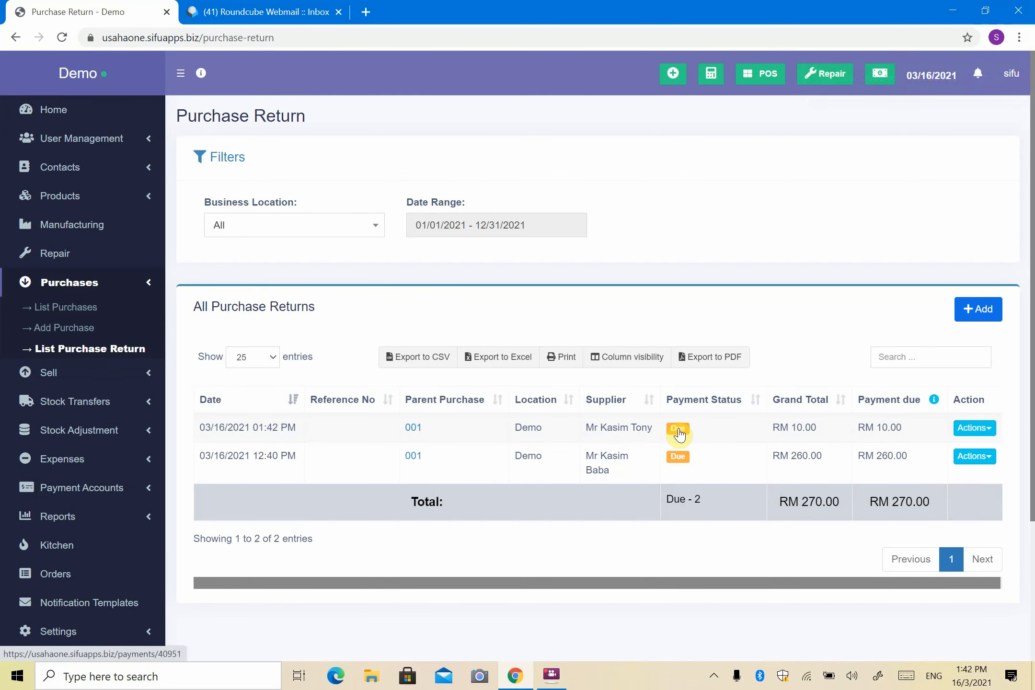
{"action": "left_click", "coordinate": [678, 429]}
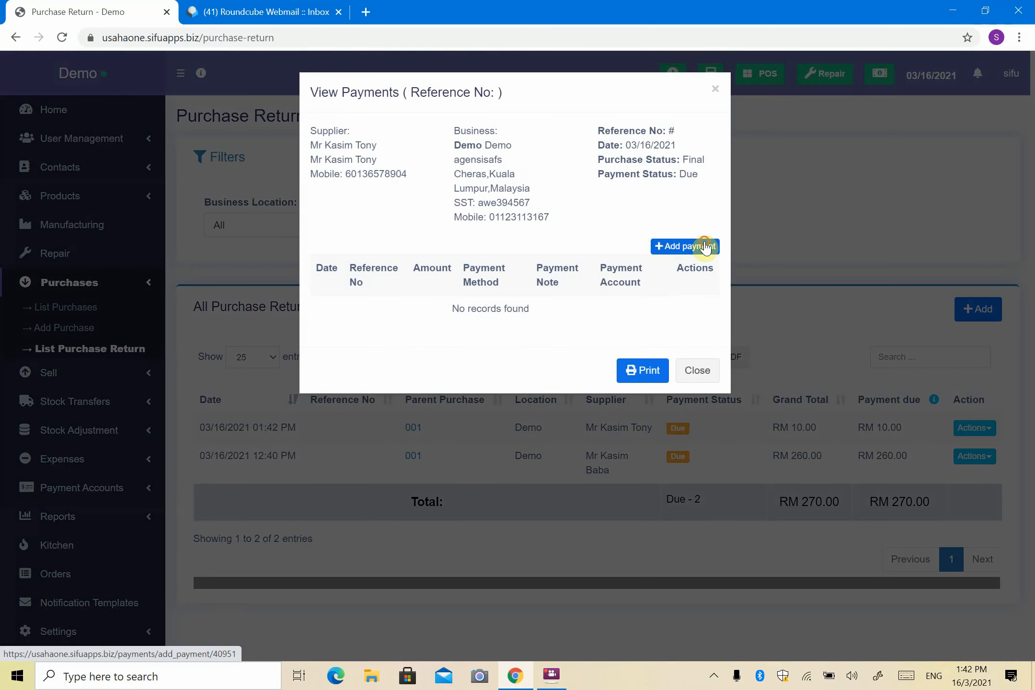
{"action": "left_click", "coordinate": [709, 245]}
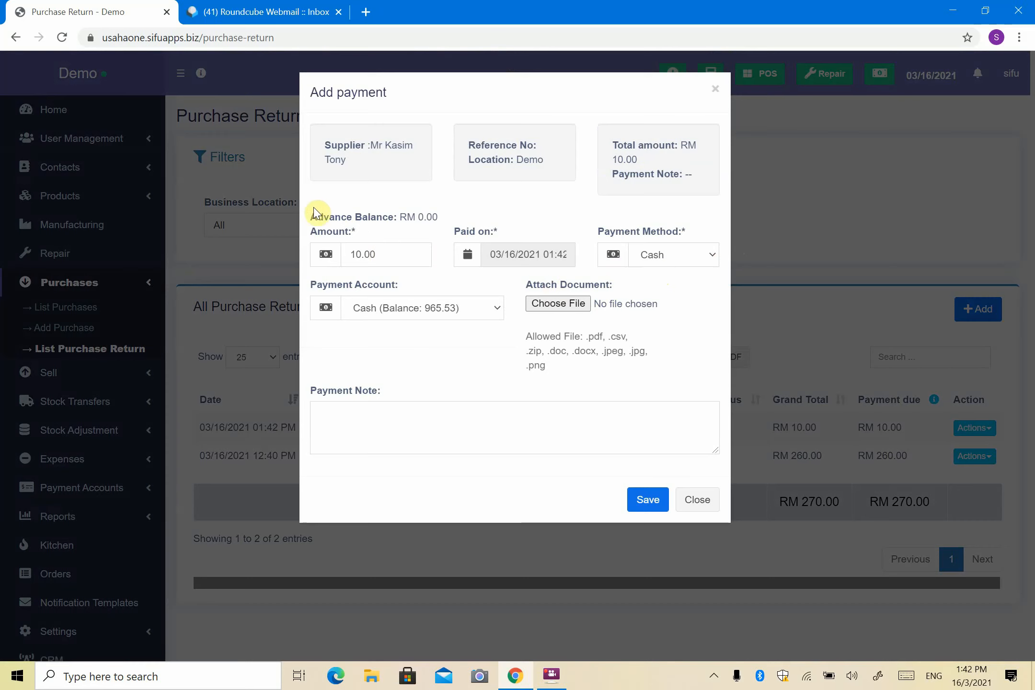
{"action": "left_click_drag", "start_coordinate": [309, 216], "coordinate": [373, 212]}
{"action": "left_click", "coordinate": [398, 232]}
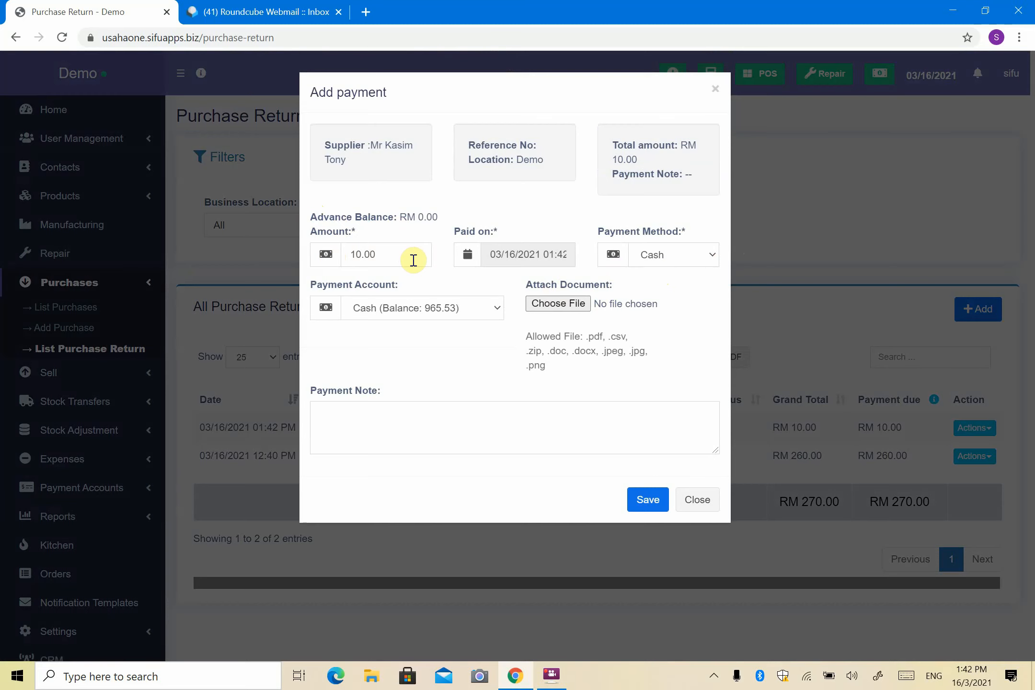
{"action": "left_click", "coordinate": [695, 254]}
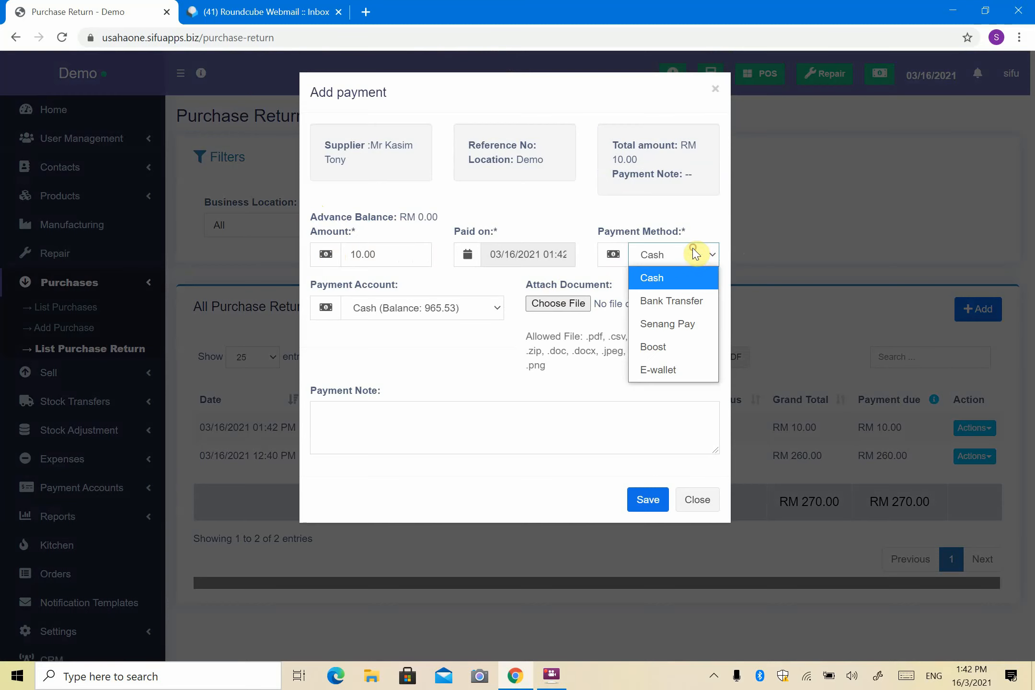
{"action": "left_click", "coordinate": [686, 300]}
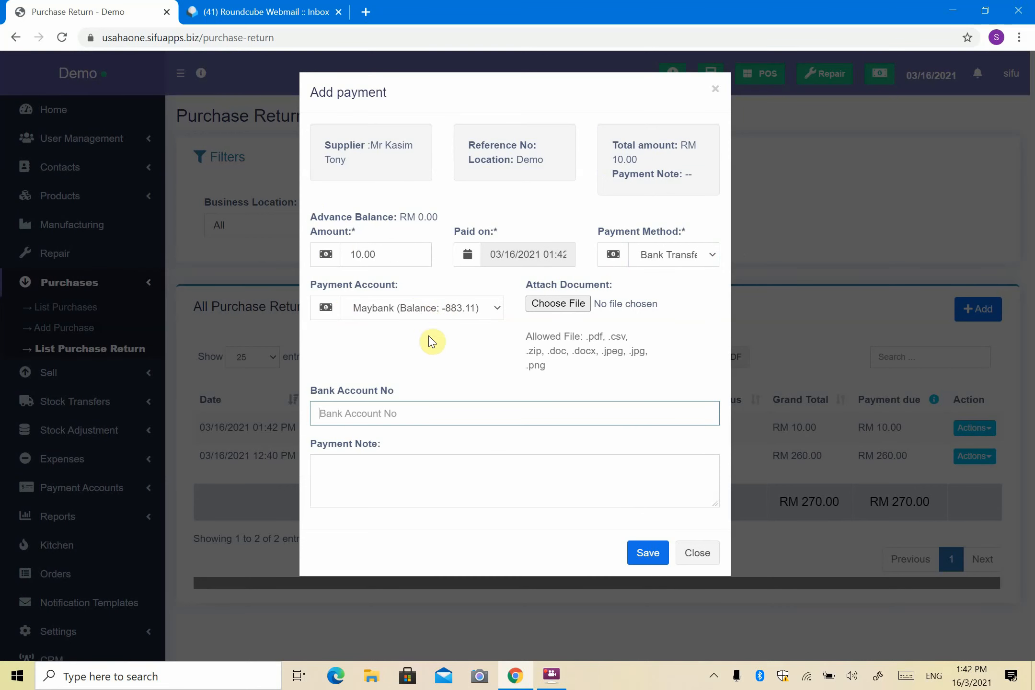
{"action": "left_click", "coordinate": [636, 568]}
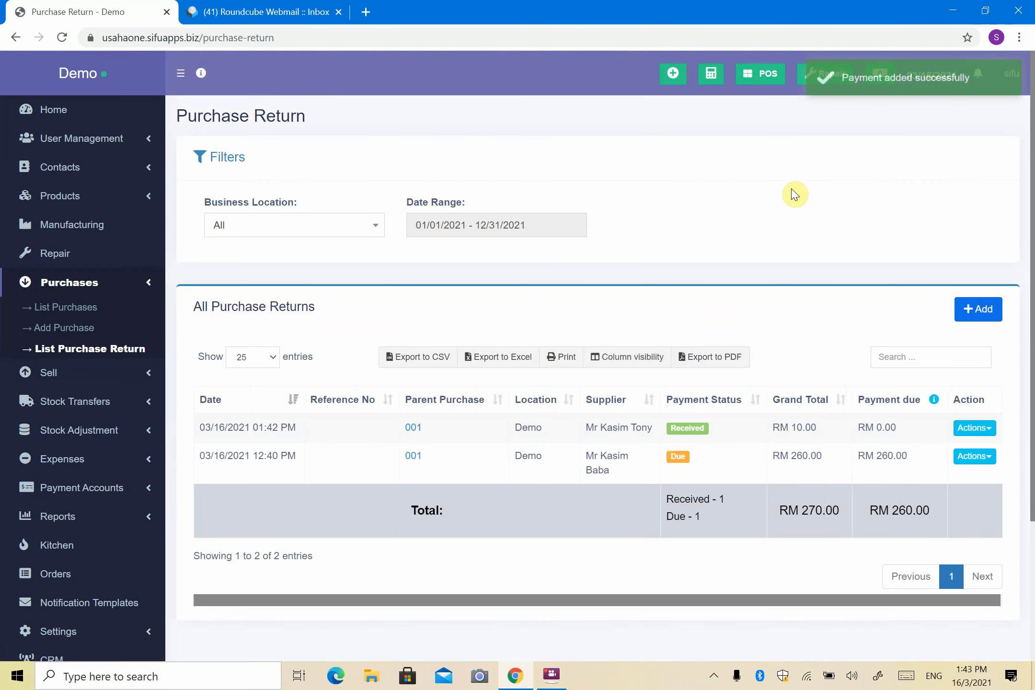
Open the ledger of the first supplier in the suppliers list
{"action": "left_click", "coordinate": [140, 175]}
{"action": "left_click", "coordinate": [65, 199]}
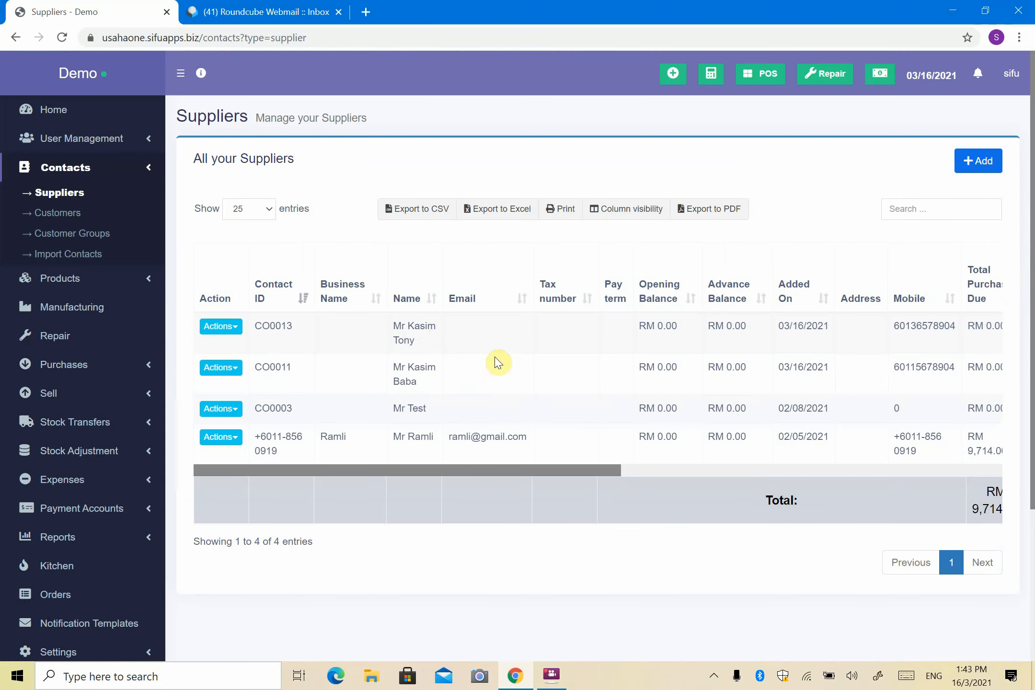
{"action": "left_click", "coordinate": [221, 326]}
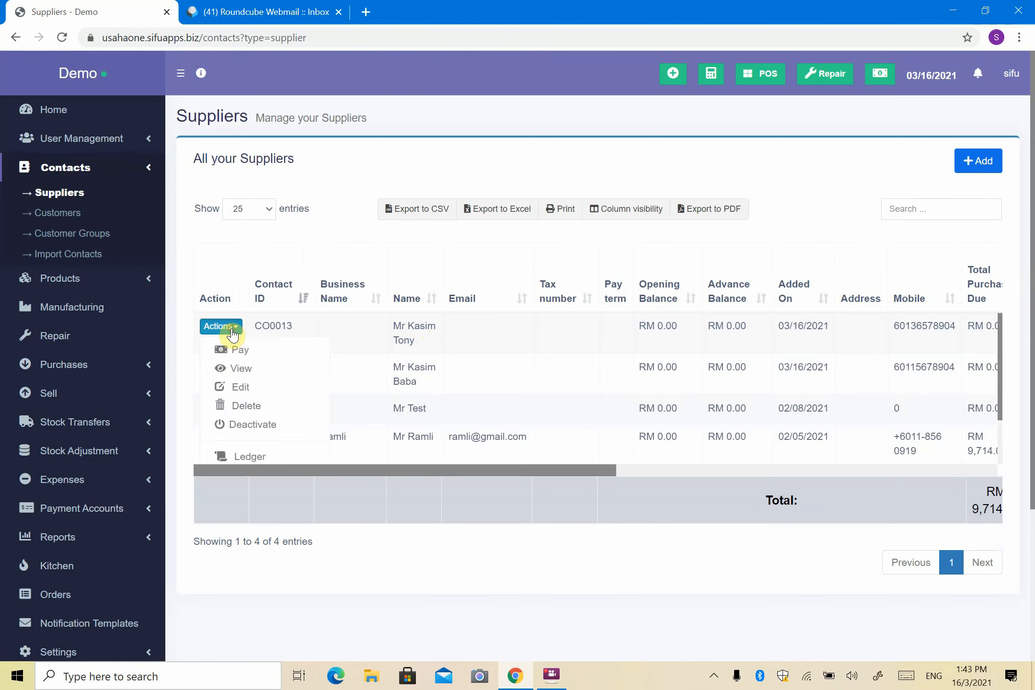
{"action": "scroll", "coordinate": [233, 342], "scroll_direction": "down", "scroll_amount": 2}
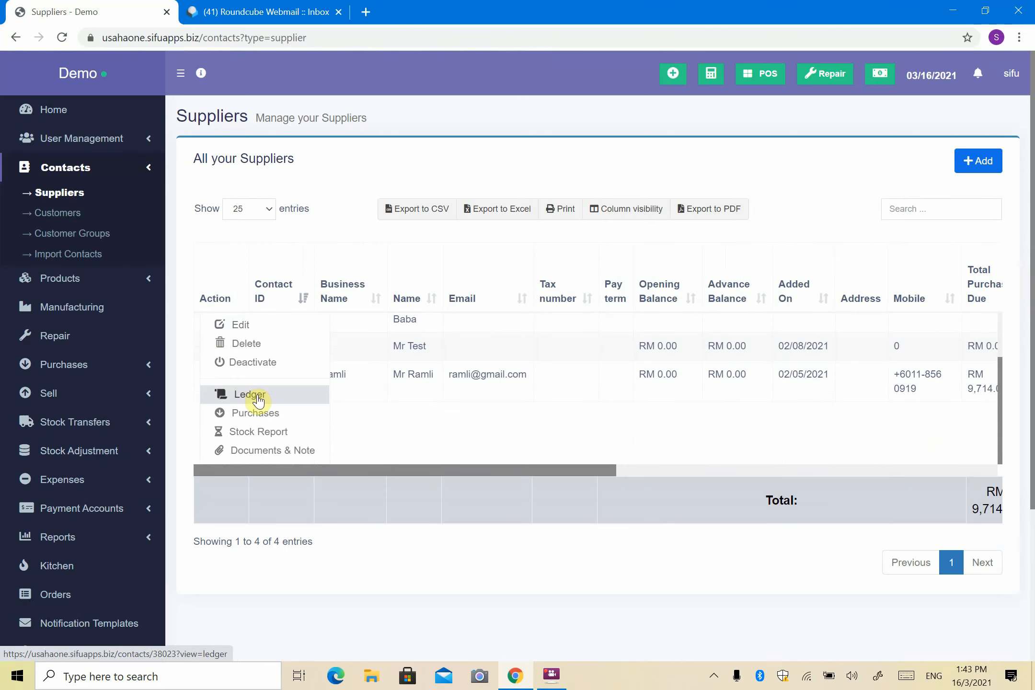
{"action": "left_click", "coordinate": [259, 398]}
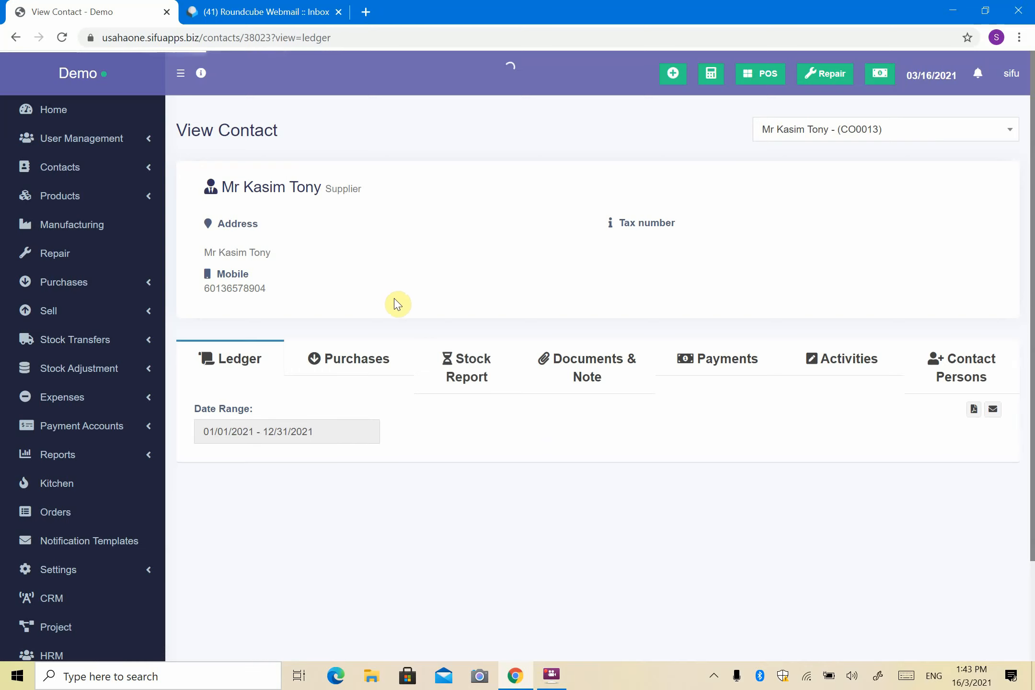
{"action": "scroll", "coordinate": [407, 325], "scroll_direction": "down", "scroll_amount": 2}
{"action": "scroll", "coordinate": [385, 333], "scroll_direction": "up", "scroll_amount": 2}
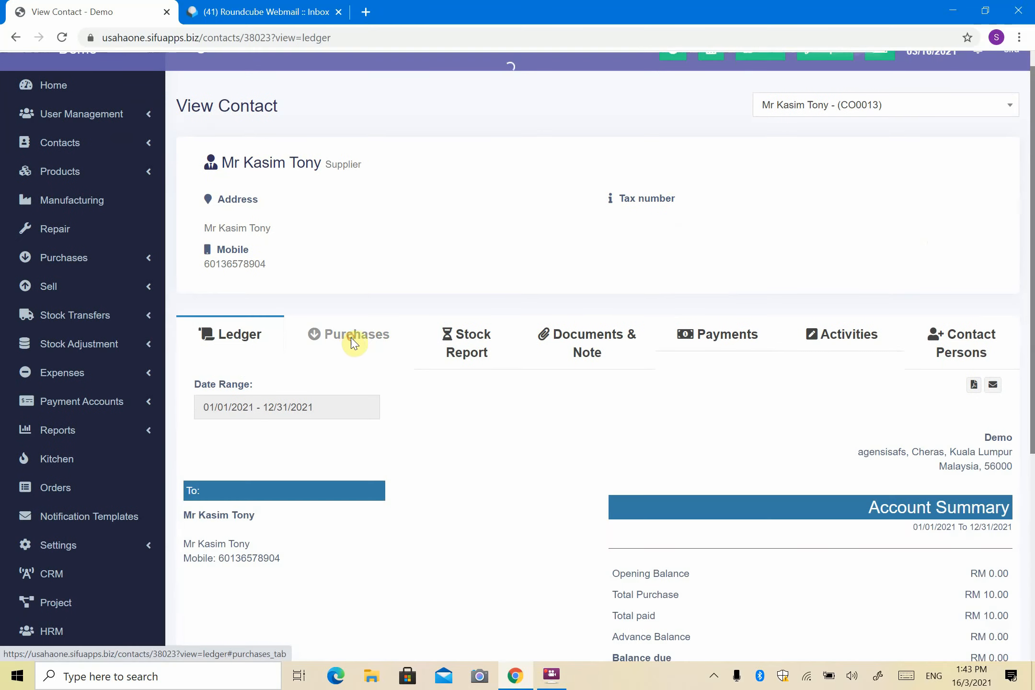
Review the supplier's purchases, including payment status and purchase return due
{"action": "left_click", "coordinate": [344, 339]}
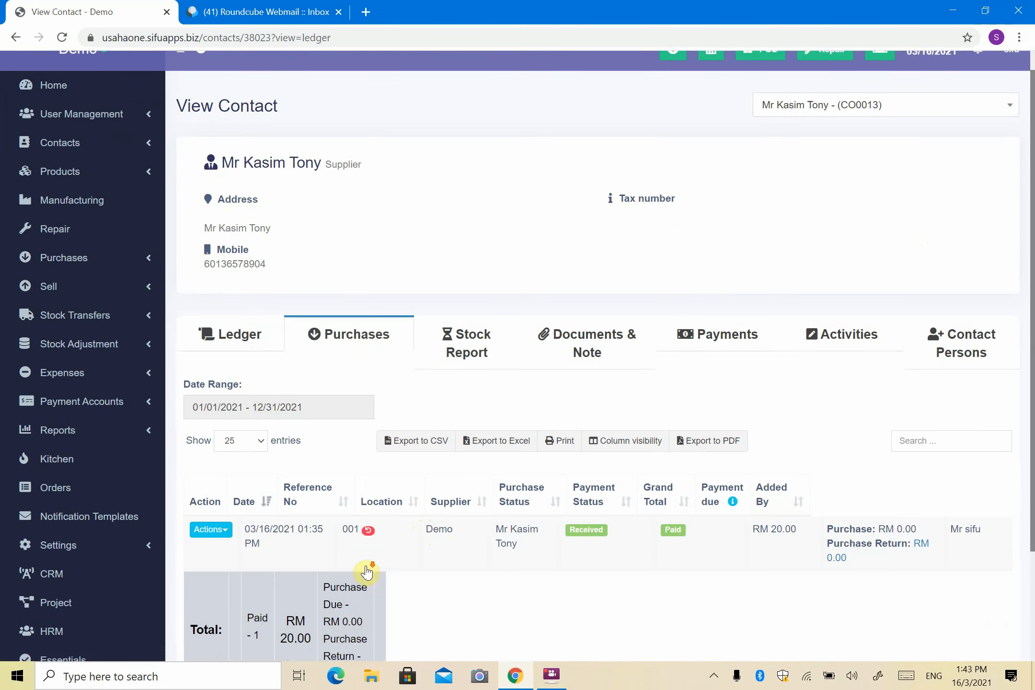
{"action": "scroll", "coordinate": [365, 570], "scroll_direction": "down", "scroll_amount": 3}
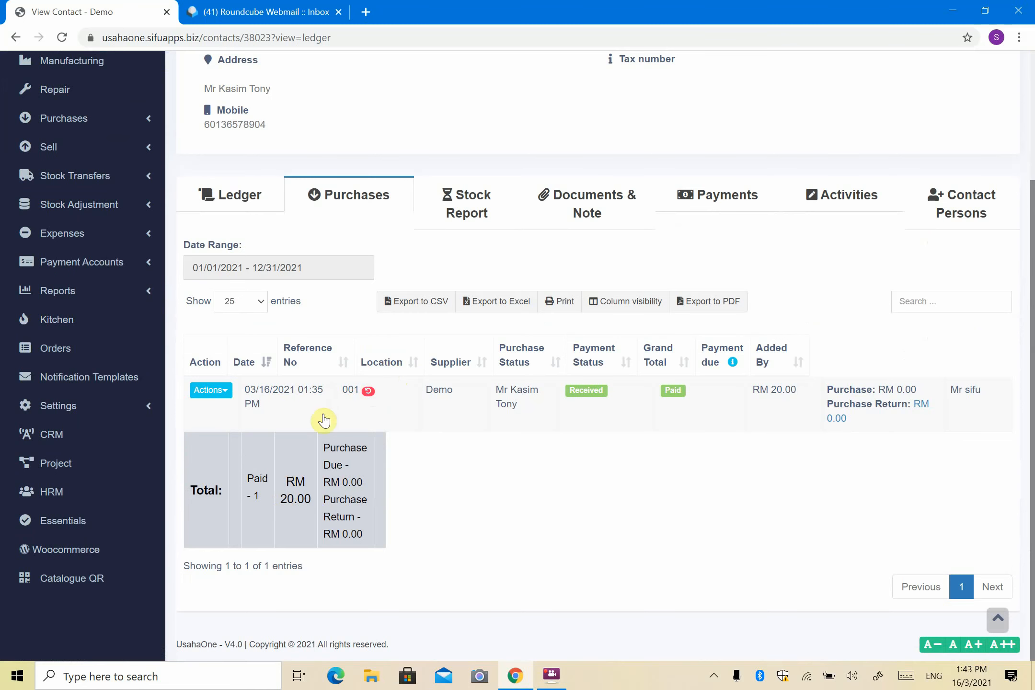
{"action": "scroll", "coordinate": [336, 422], "scroll_direction": "up", "scroll_amount": 2}
Examine the supplier ledger's account summary and its purchase, return and payment entries
{"action": "left_click", "coordinate": [258, 300]}
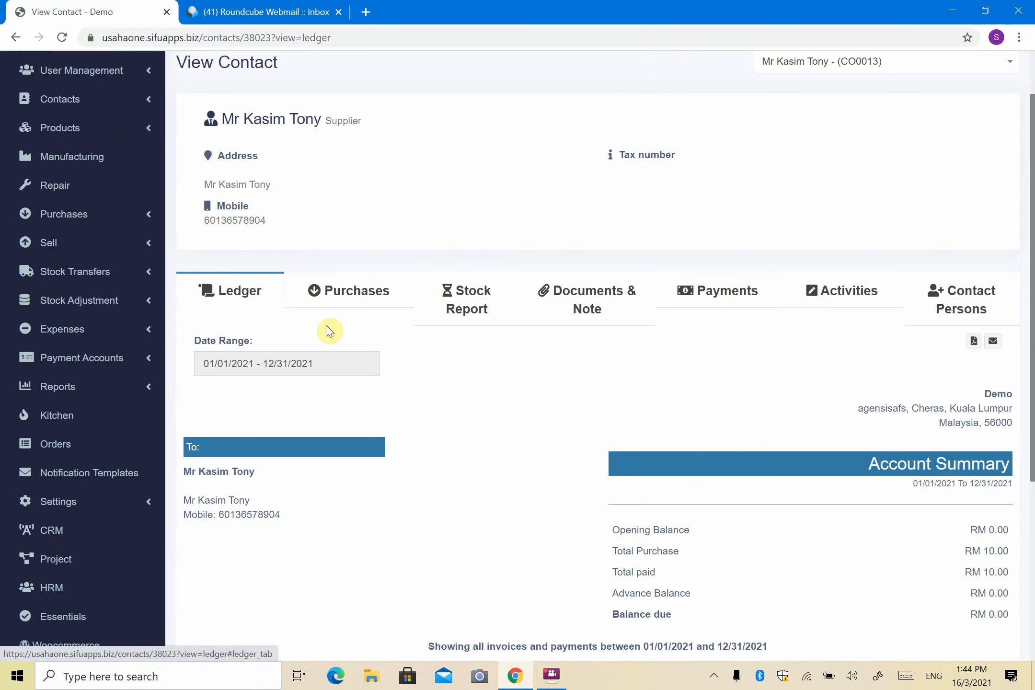
{"action": "scroll", "coordinate": [751, 451], "scroll_direction": "down", "scroll_amount": 4}
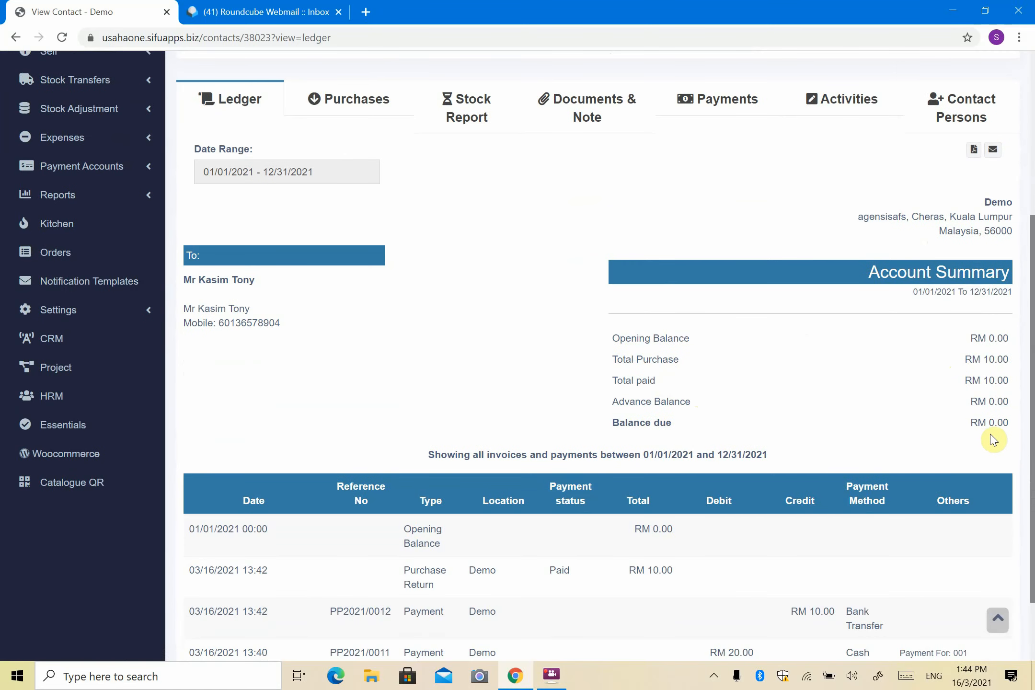
{"action": "scroll", "coordinate": [999, 434], "scroll_direction": "down", "scroll_amount": 2}
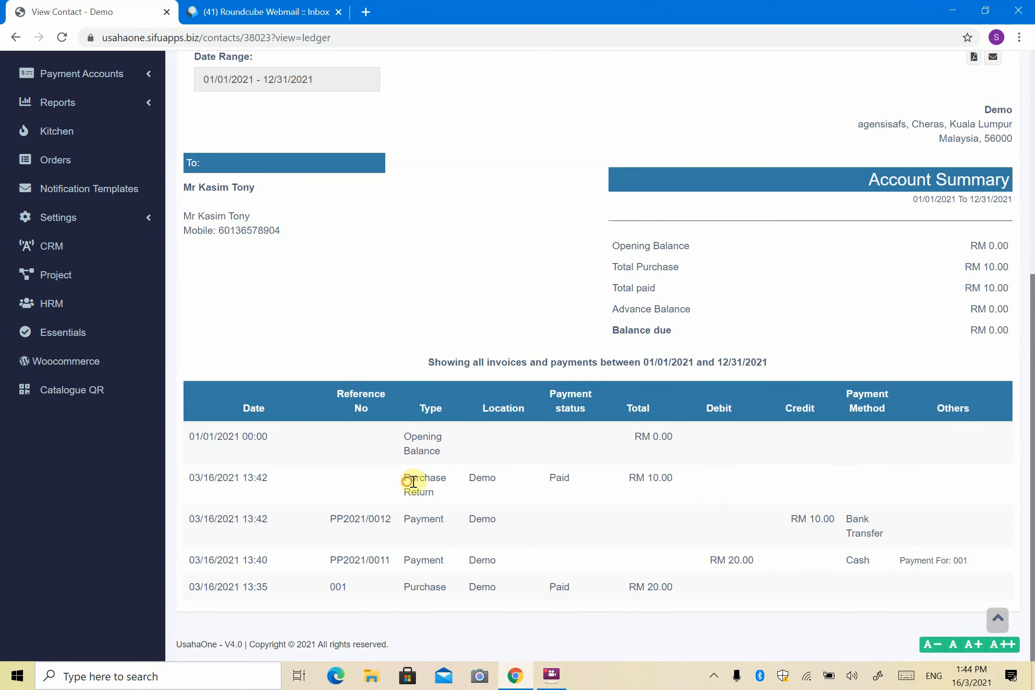
{"action": "left_click_drag", "start_coordinate": [405, 479], "coordinate": [420, 479]}
{"action": "scroll", "coordinate": [602, 566], "scroll_direction": "up", "scroll_amount": 4}
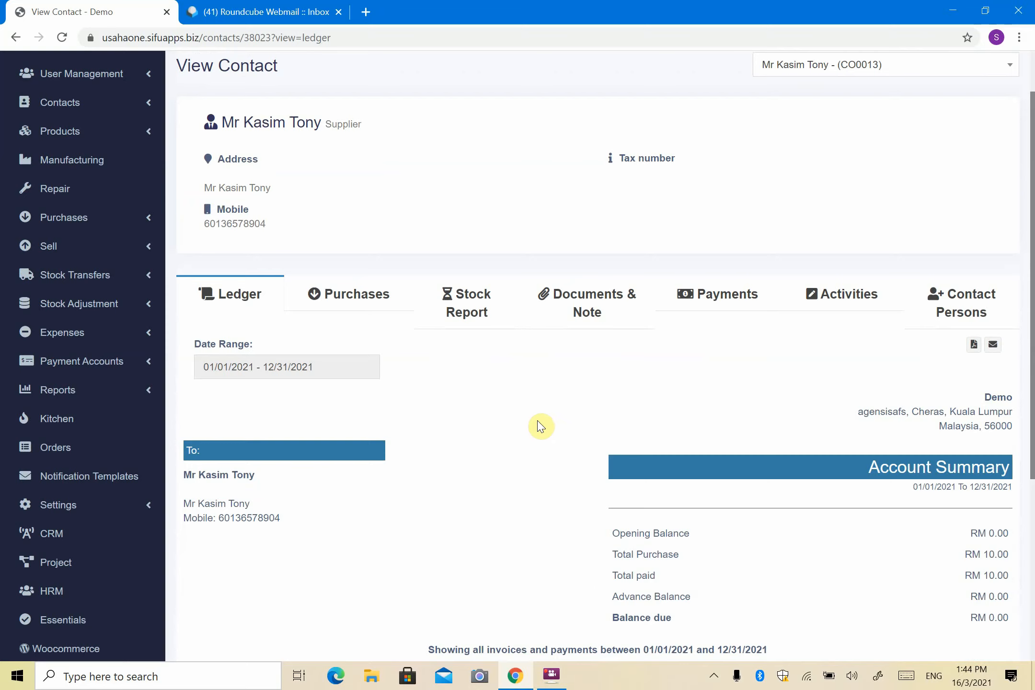
{"action": "scroll", "coordinate": [537, 429], "scroll_direction": "down", "scroll_amount": 1}
{"action": "scroll", "coordinate": [537, 430], "scroll_direction": "down", "scroll_amount": 1}
{"action": "scroll", "coordinate": [538, 430], "scroll_direction": "up", "scroll_amount": 3}
{"action": "scroll", "coordinate": [539, 430], "scroll_direction": "down", "scroll_amount": 4}
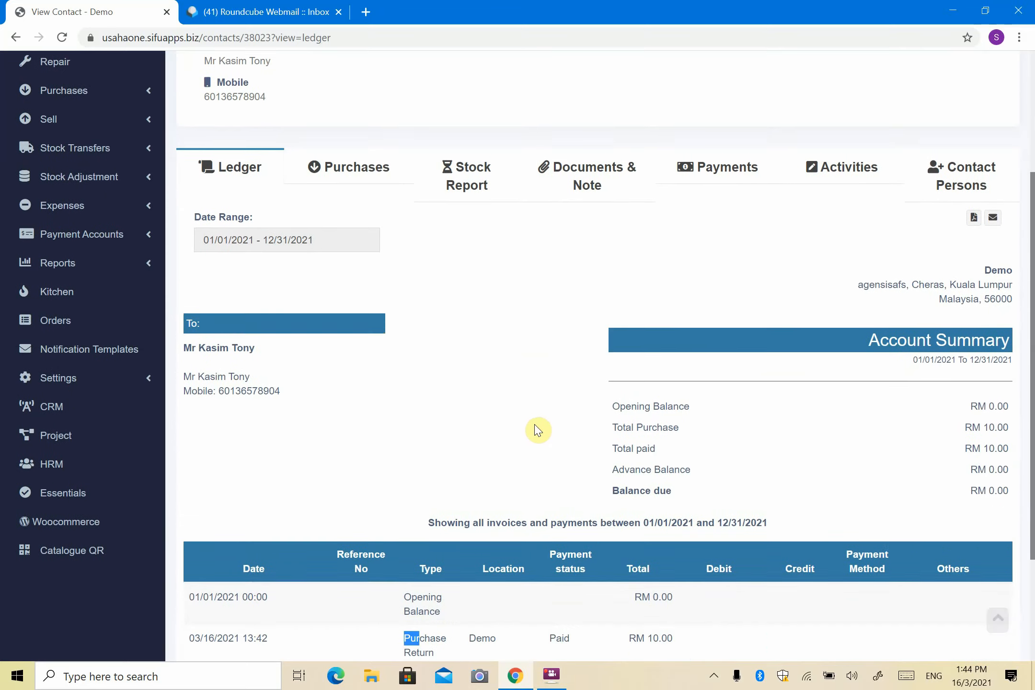
{"action": "scroll", "coordinate": [541, 428], "scroll_direction": "up", "scroll_amount": 3}
Inspect the blank note form in the supplier's Documents & Note section and close it without saving
{"action": "left_click", "coordinate": [578, 282]}
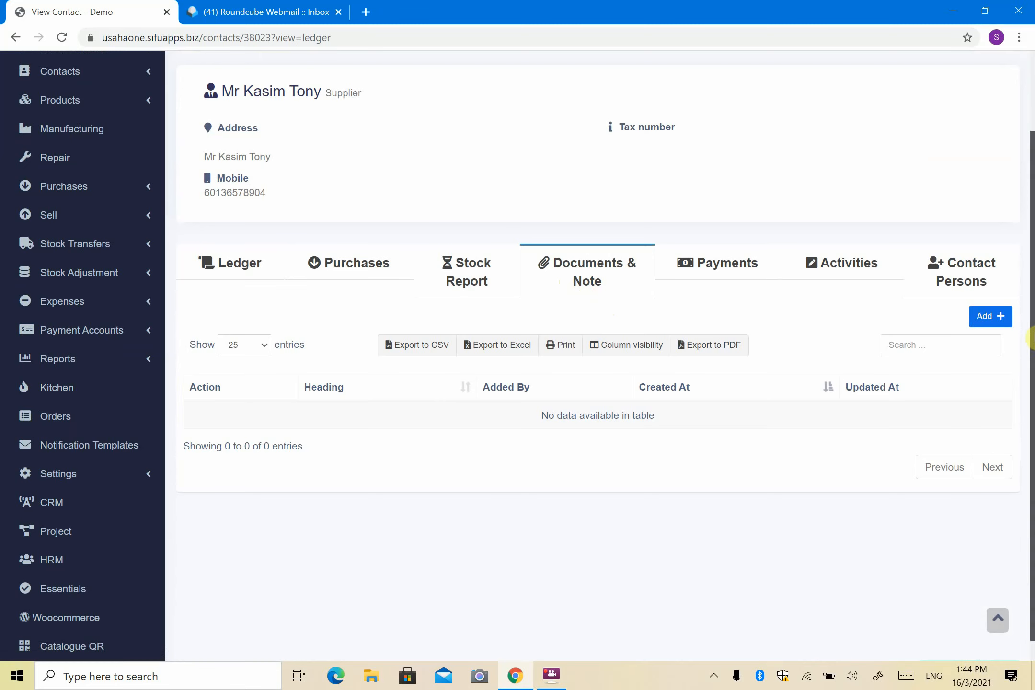
{"action": "left_click", "coordinate": [993, 324]}
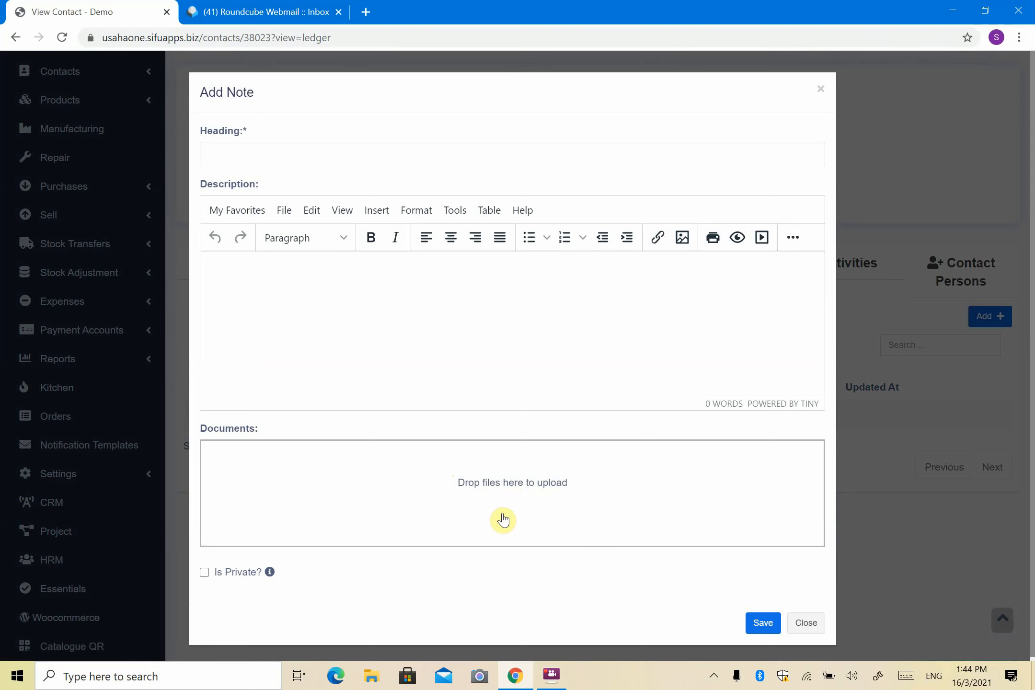
{"action": "left_click", "coordinate": [812, 622]}
{"action": "scroll", "coordinate": [737, 483], "scroll_direction": "down", "scroll_amount": 1}
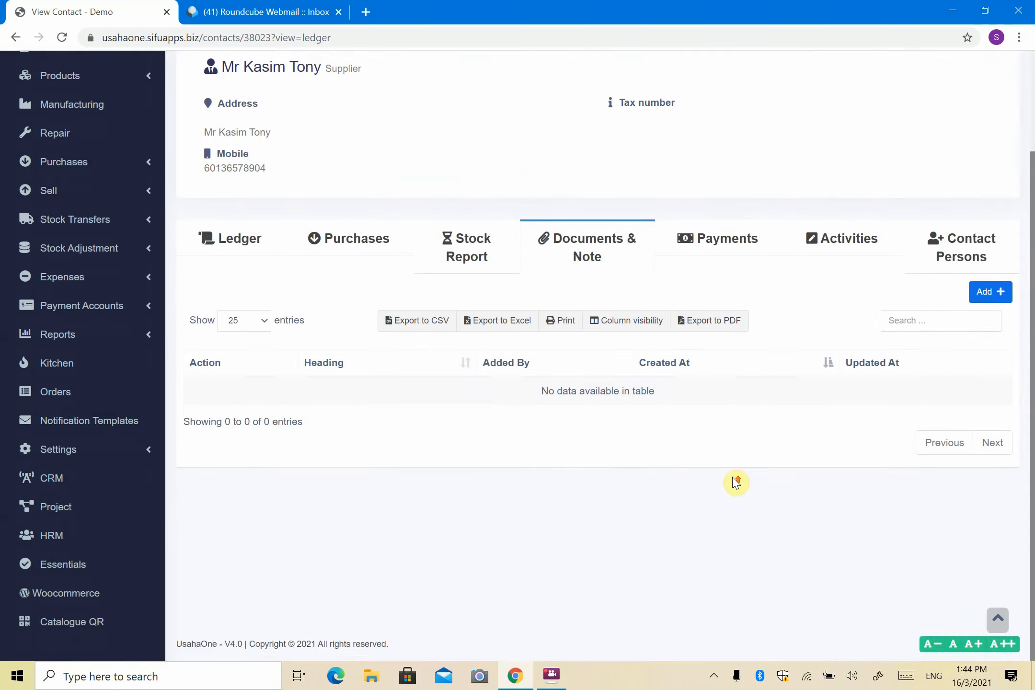
{"action": "scroll", "coordinate": [735, 483], "scroll_direction": "up", "scroll_amount": 3}
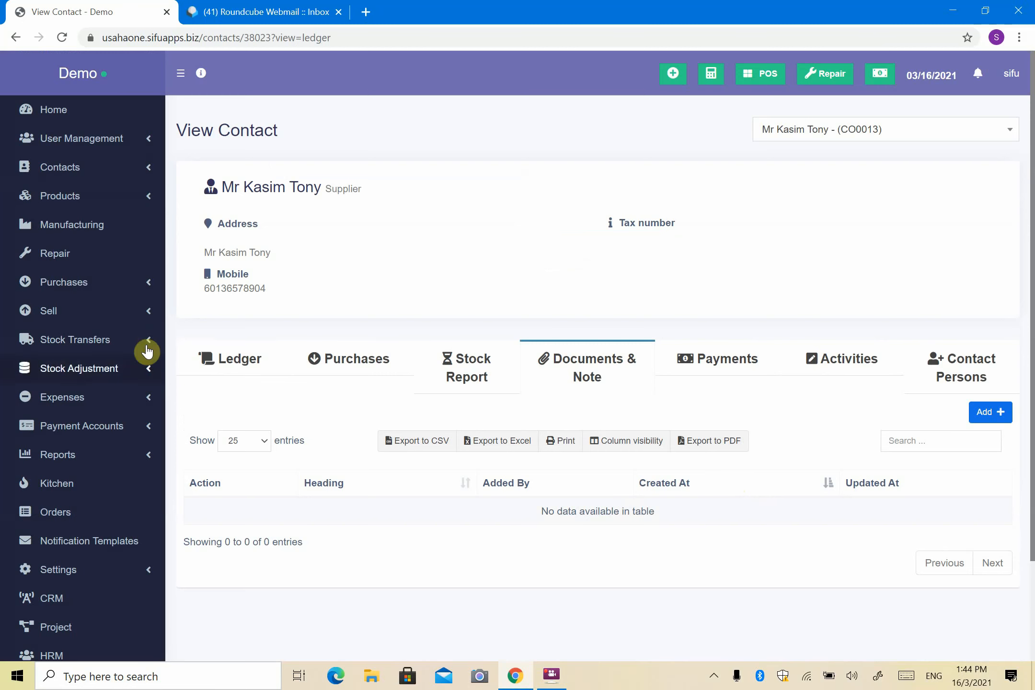
{"action": "left_click", "coordinate": [122, 290]}
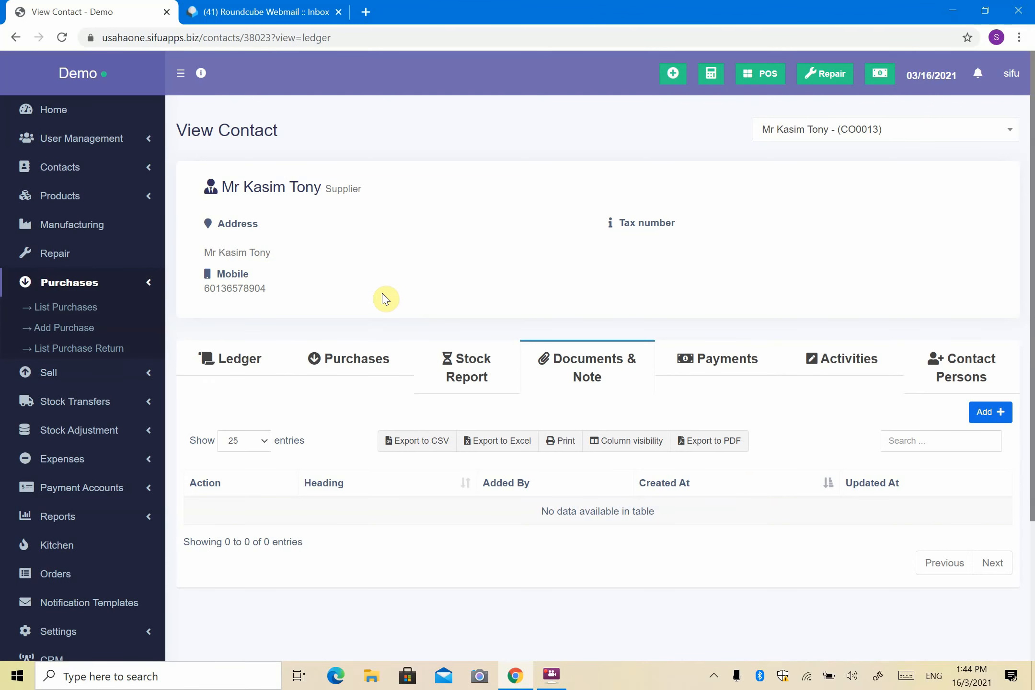
{"action": "left_click", "coordinate": [551, 676]}
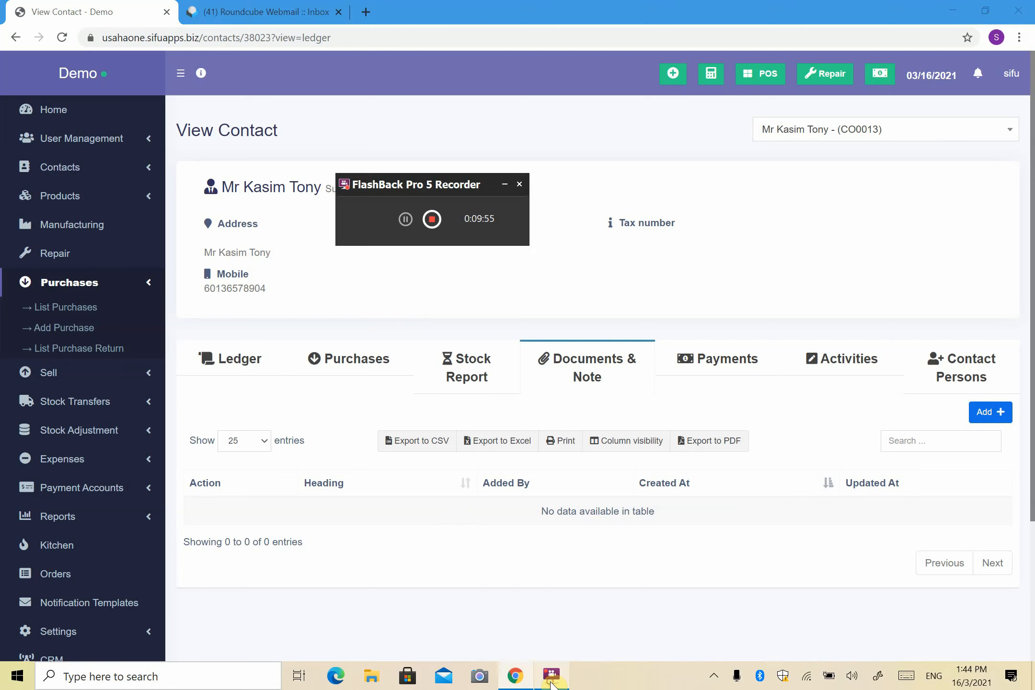